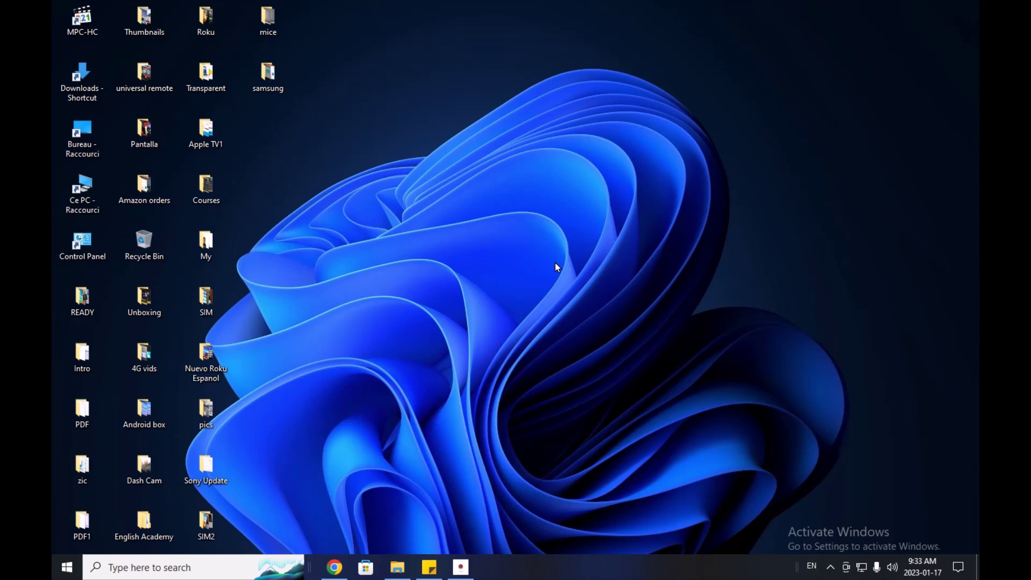
Step: Search Google in Chrome for "samsung product support" and open the Samsung CA Product Help & Support page
left_click(334, 567)
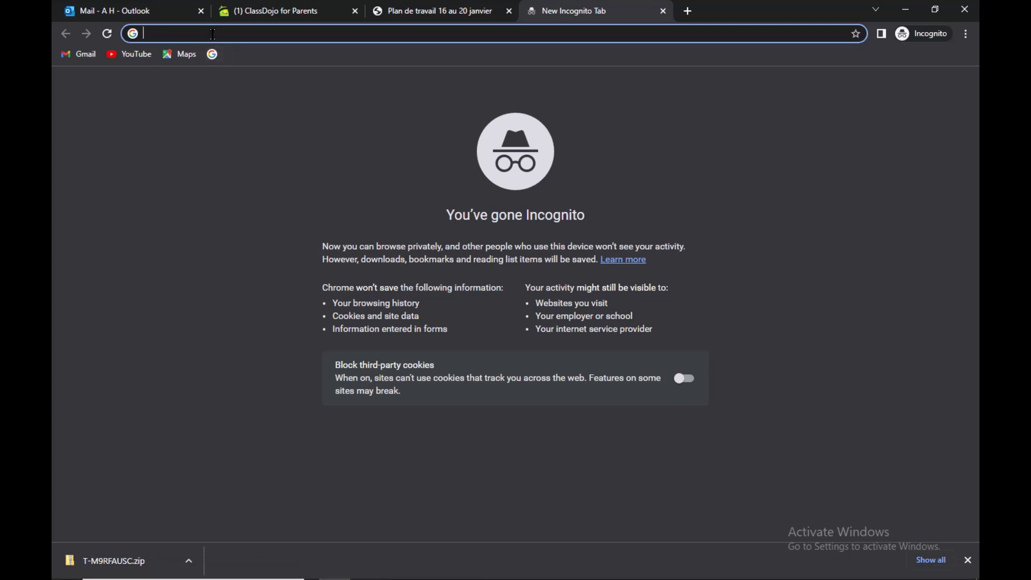
type("samsung")
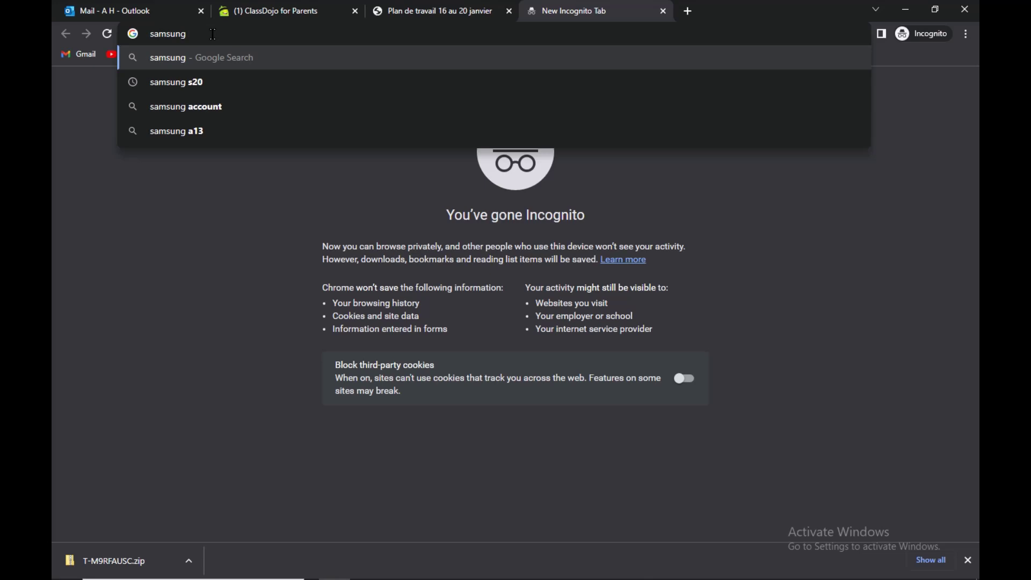
type("product su")
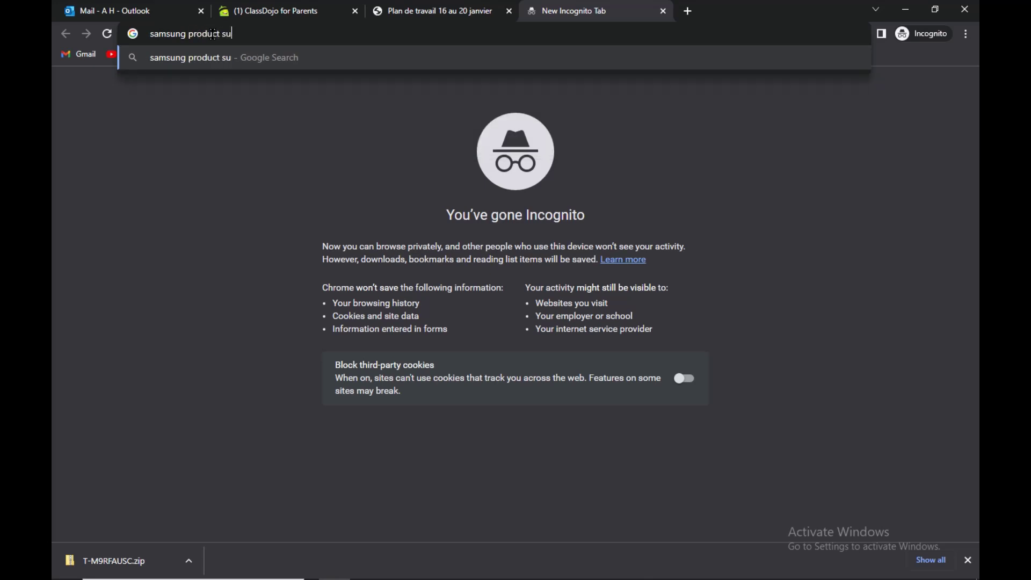
type("pport")
key("Return")
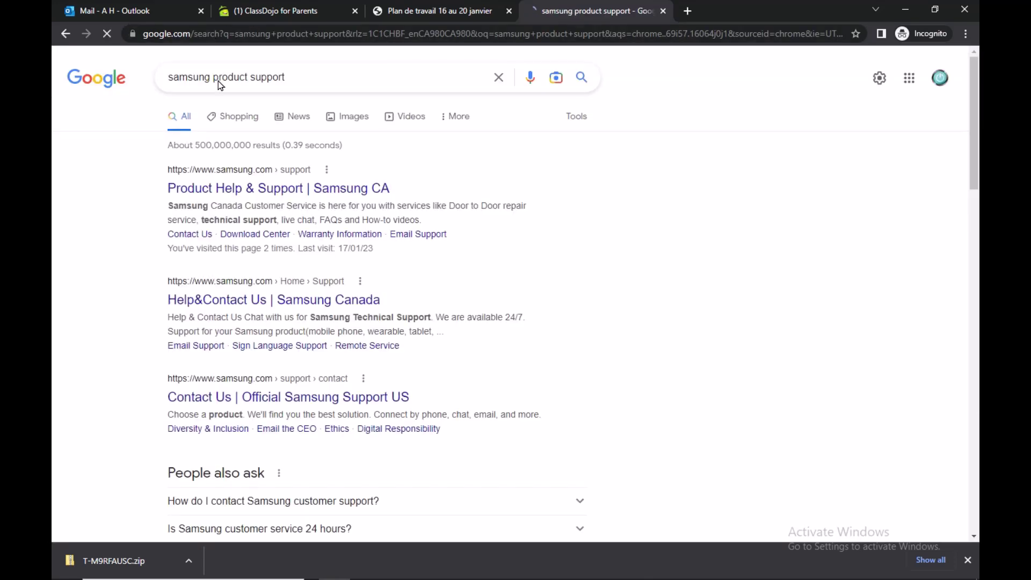
left_click(233, 191)
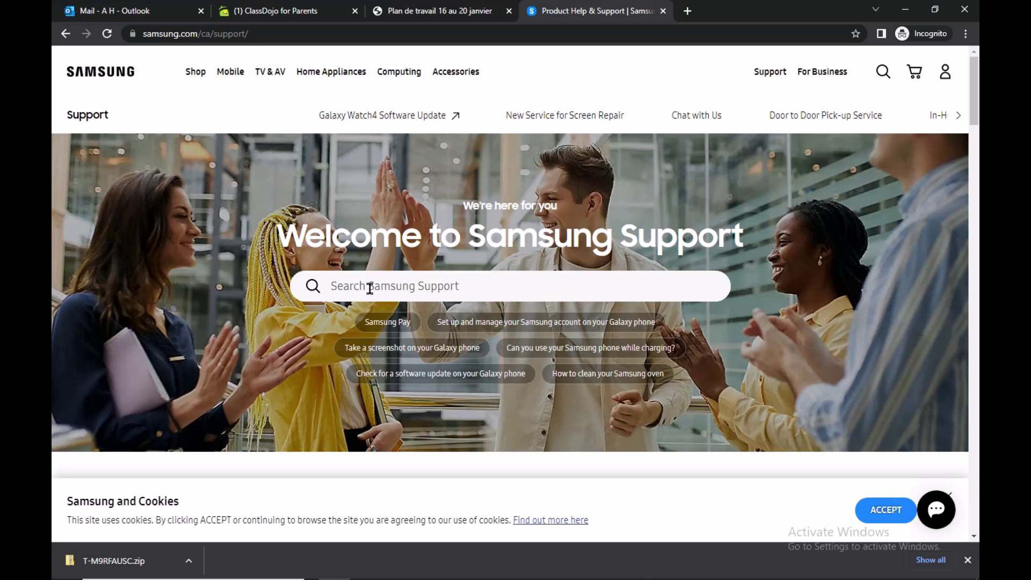
Step: Search Samsung Support for model UN39EH5003, open the suggested 39" Full HD Flat TV EH5003 Series 5 page and highlight its title
left_click(369, 289)
type("UN39EH5003")
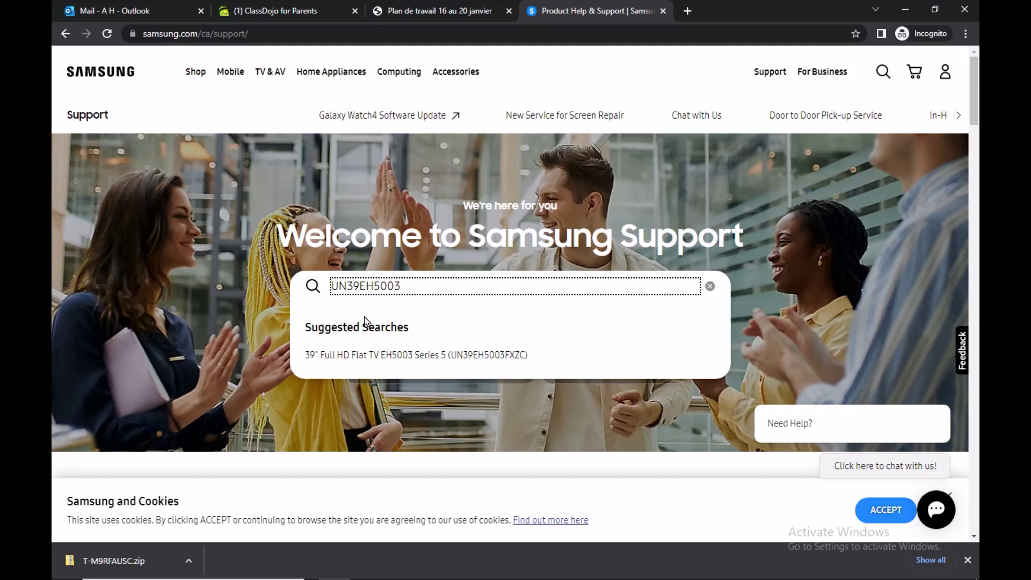
scroll(483, 316, "down", 1)
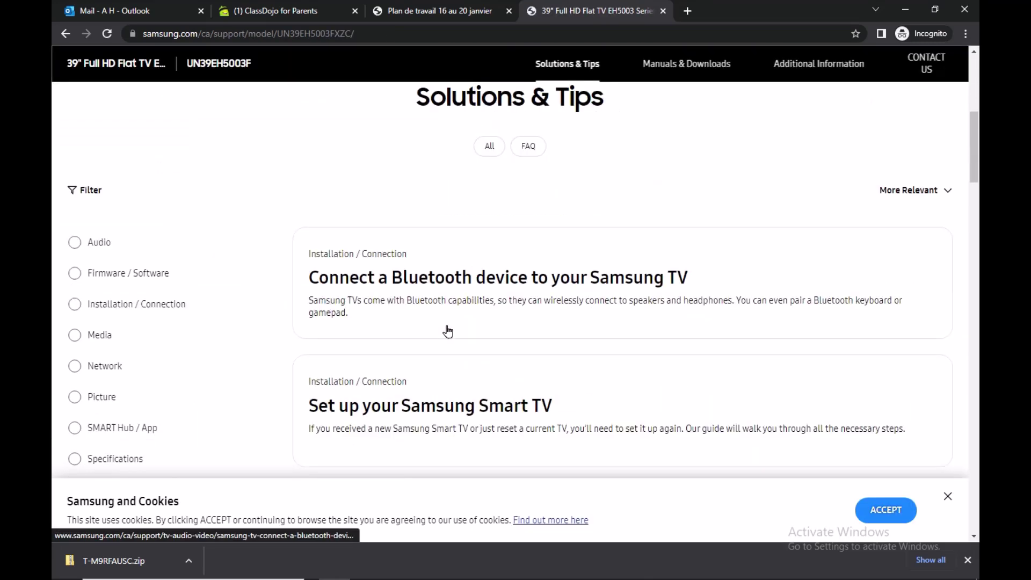
scroll(508, 201, "up", 8)
scroll(504, 200, "up", 2)
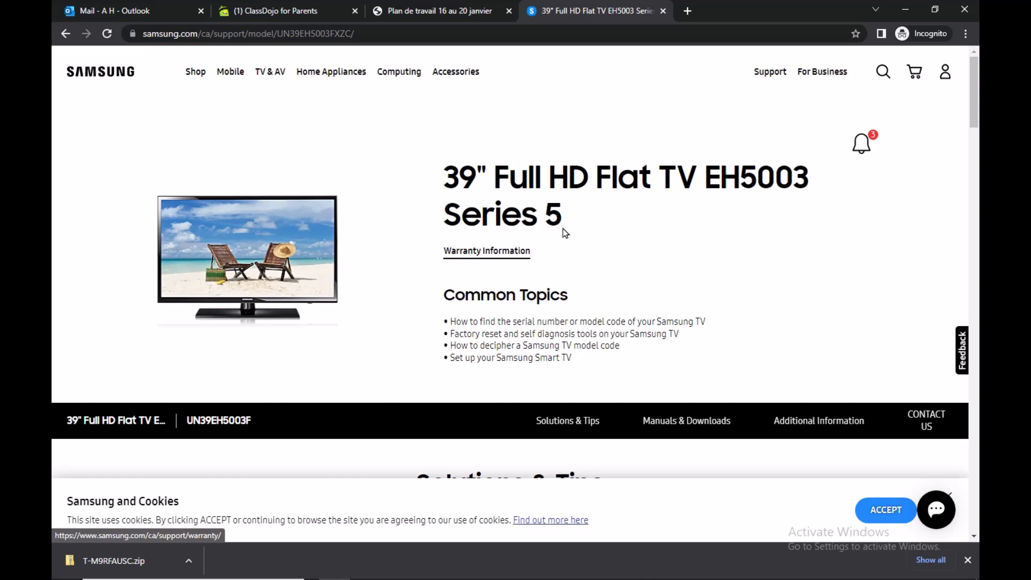
left_click_drag(563, 228, 443, 172)
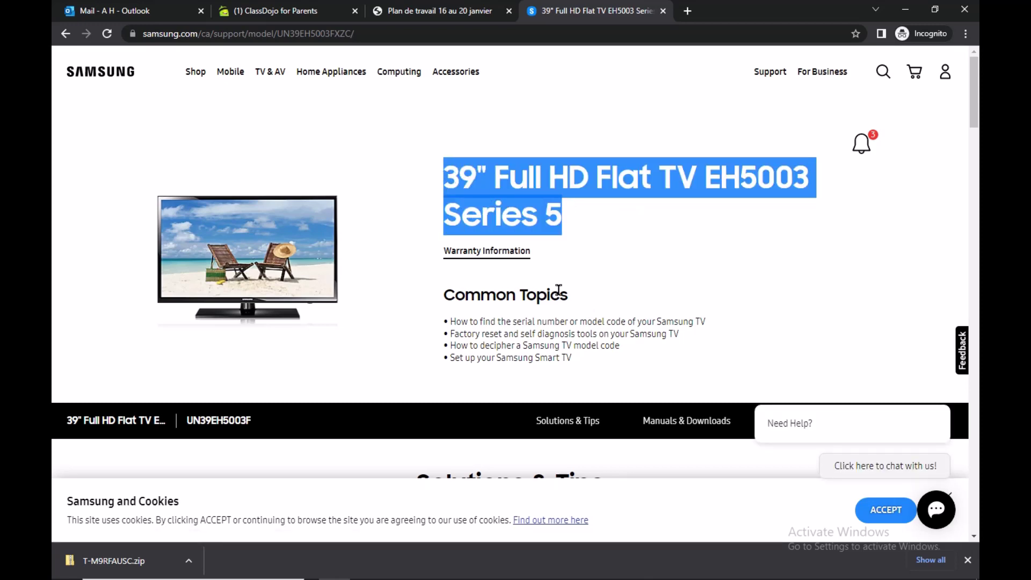
Step: Find the Upgrade File (USB type), version 1012.0, among the TV's manuals and downloads and download it
scroll(549, 297, "down", 5)
scroll(544, 308, "up", 2)
scroll(534, 315, "down", 6)
scroll(534, 314, "down", 15)
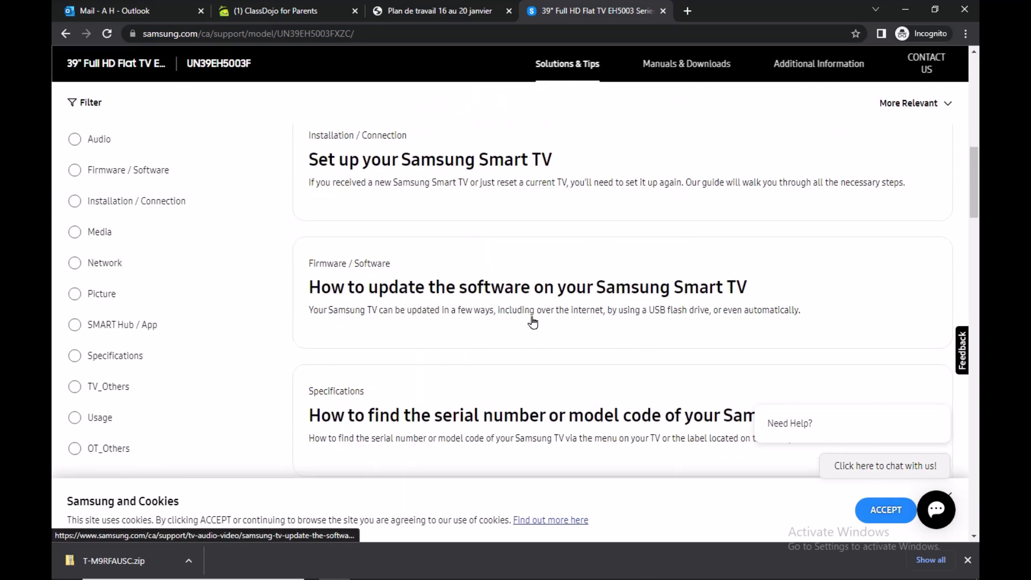
scroll(534, 334, "down", 10)
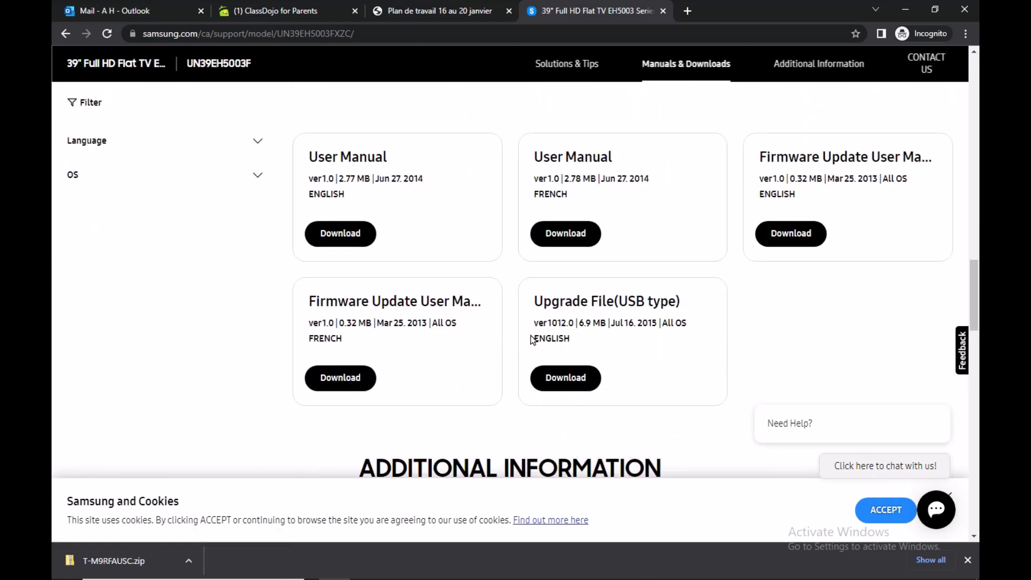
scroll(527, 352, "up", 3)
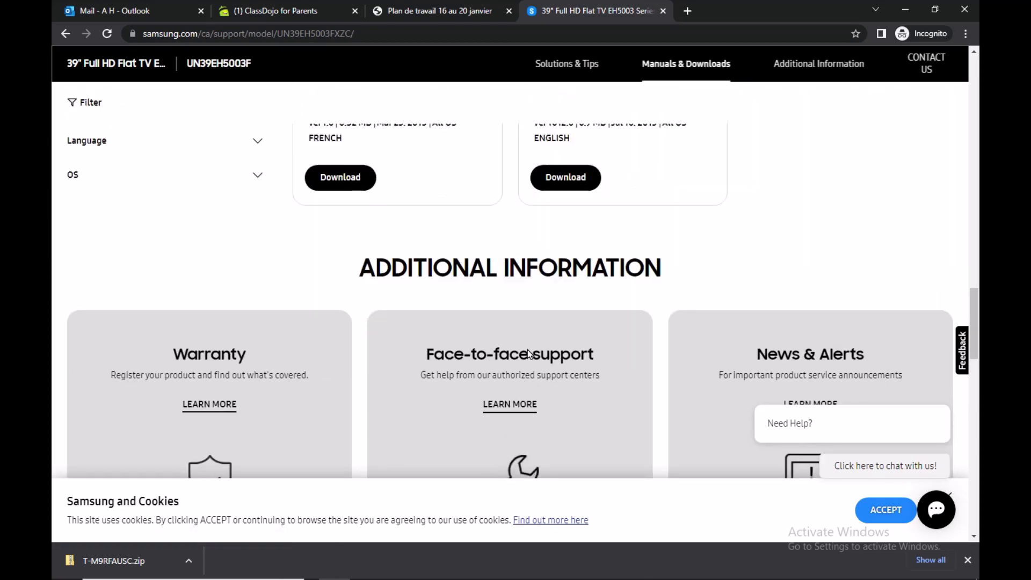
scroll(526, 351, "up", 1)
scroll(527, 355, "up", 1)
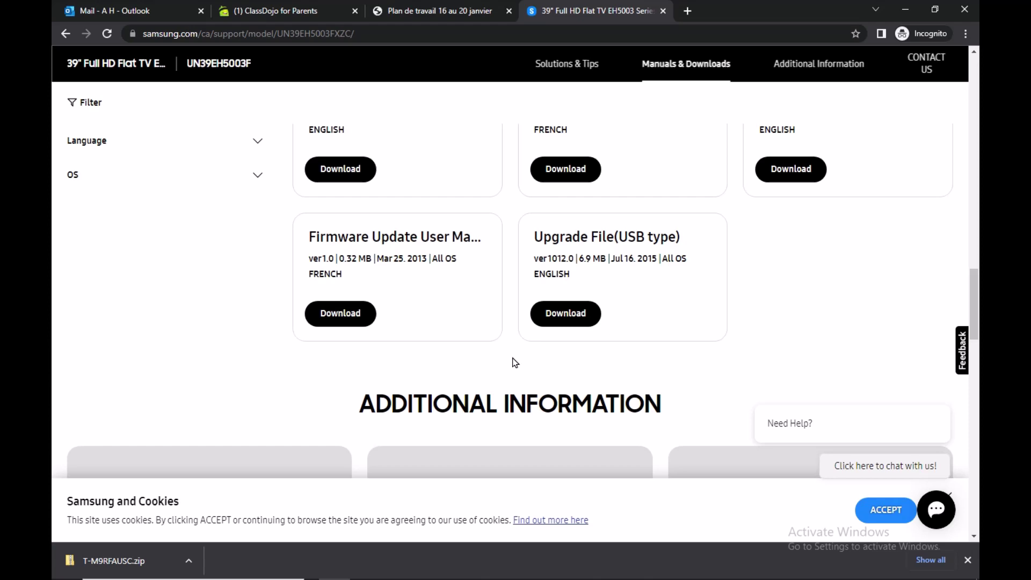
scroll(497, 352, "up", 10)
left_click_drag(972, 202, 965, 301)
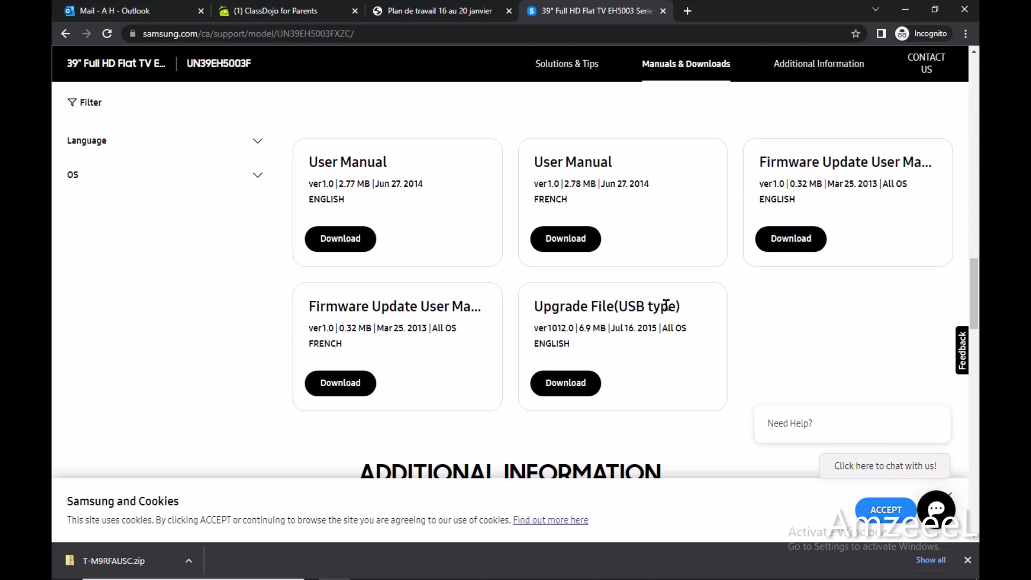
left_click_drag(677, 305, 537, 305)
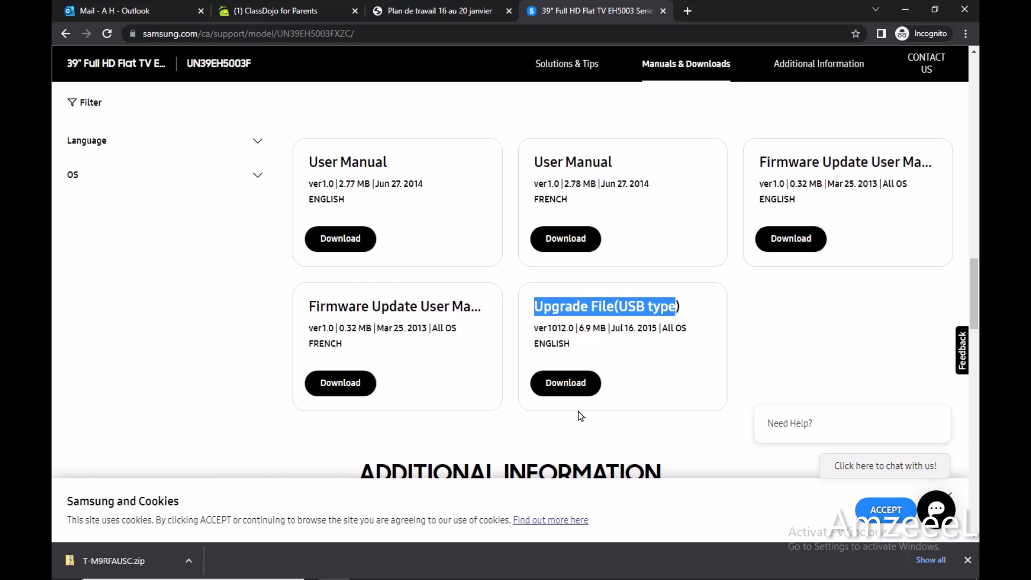
left_click(569, 387)
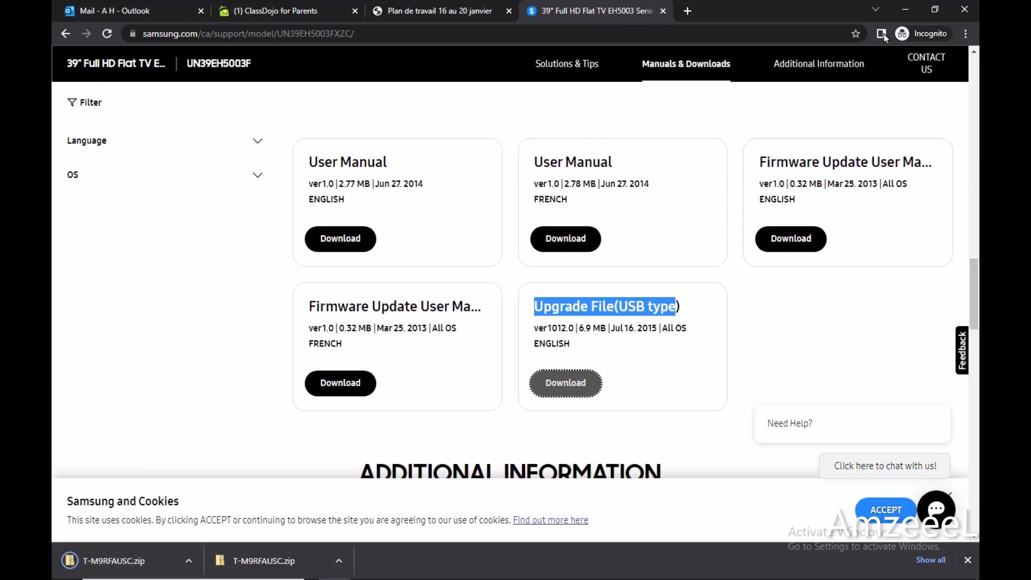
Step: Minimize the browser, open the Downloads folder and extract the T-M9RFAUSC zip file to the Desktop
left_click(904, 10)
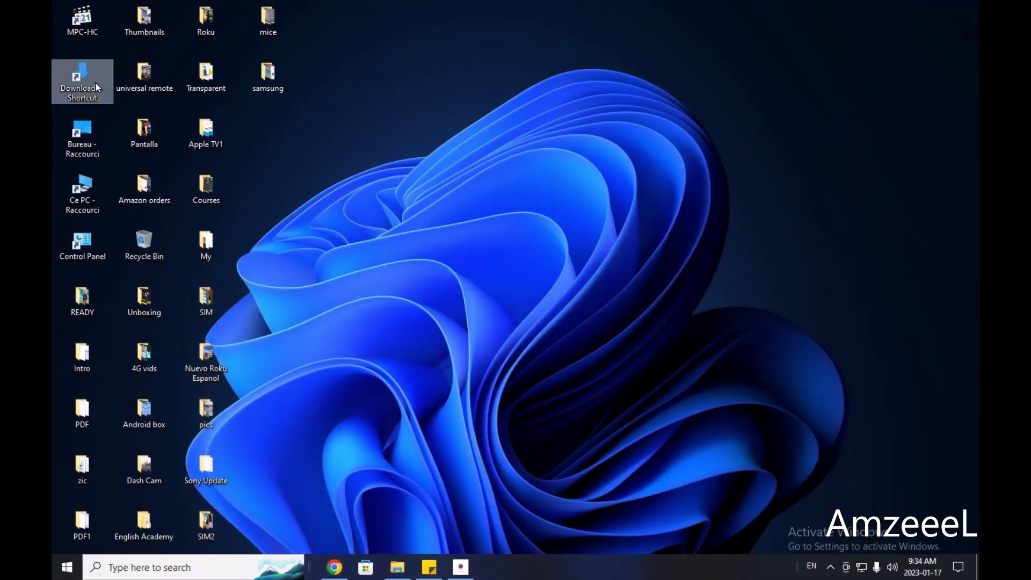
double_click(80, 89)
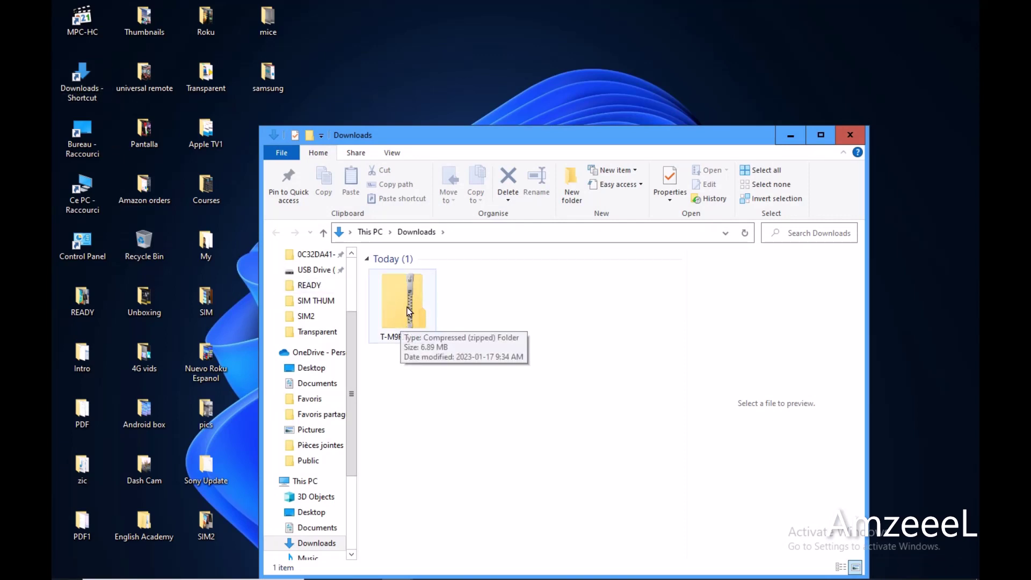
right_click(406, 305)
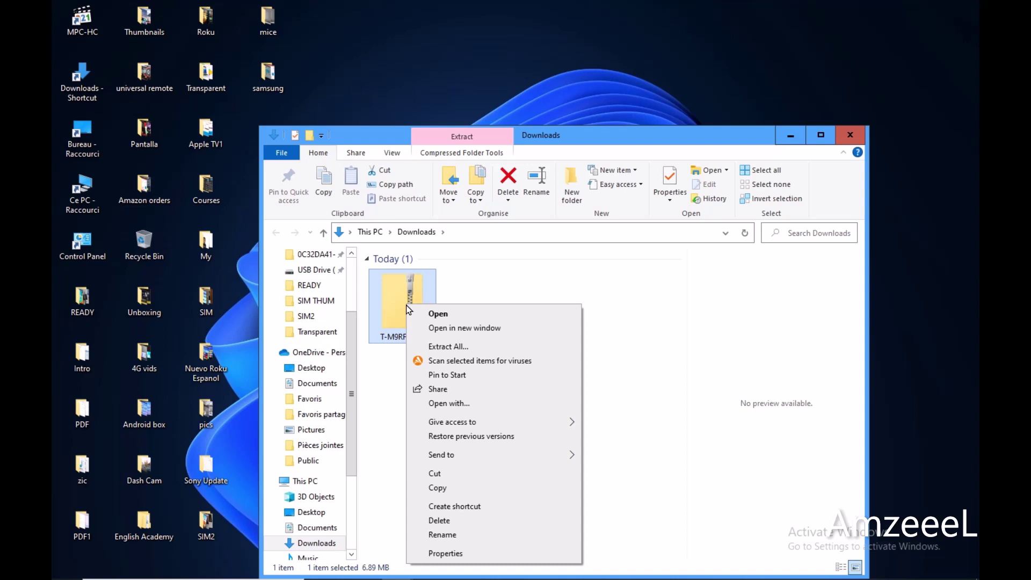
left_click(448, 348)
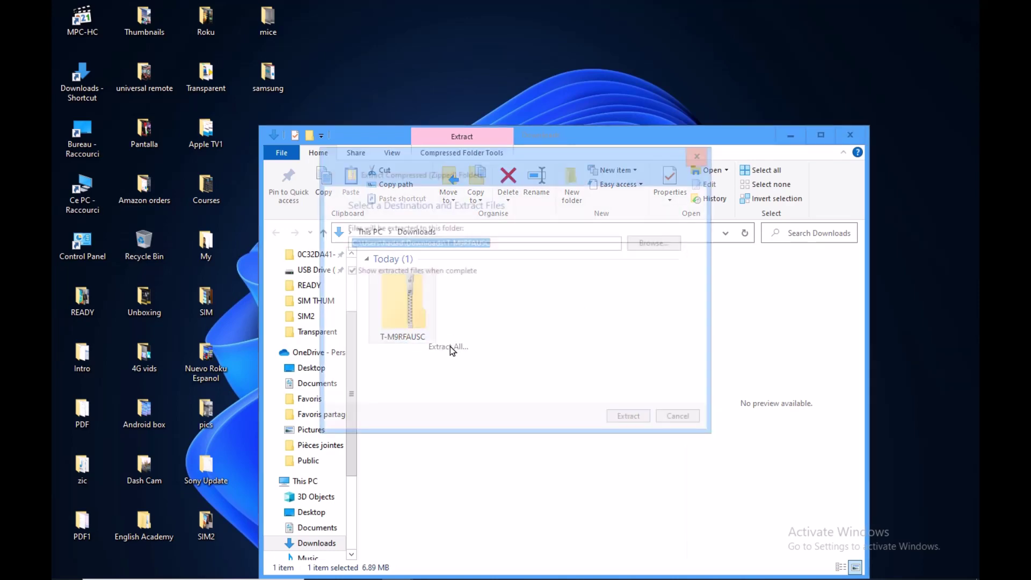
left_click(635, 244)
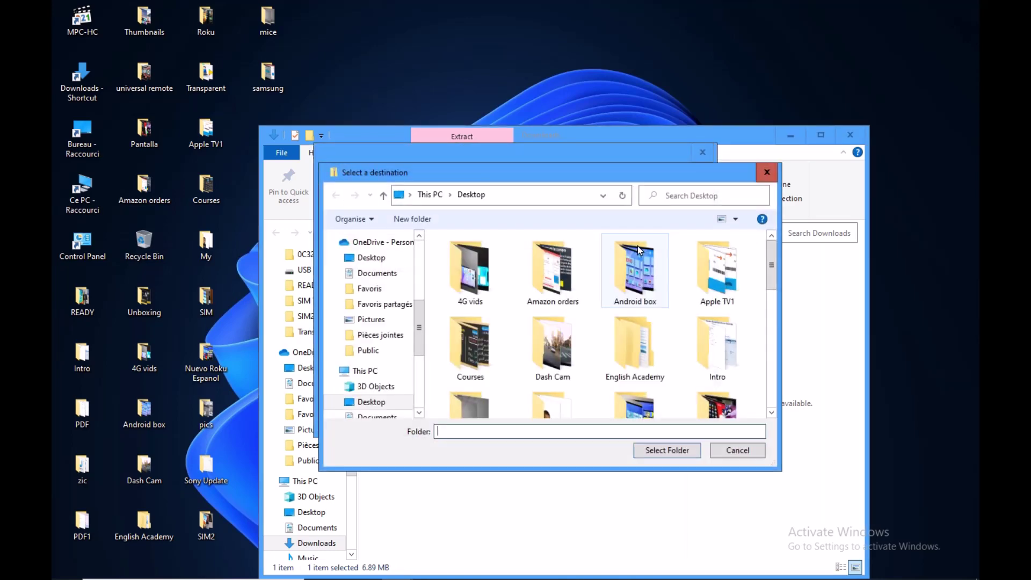
left_click_drag(418, 338, 427, 262)
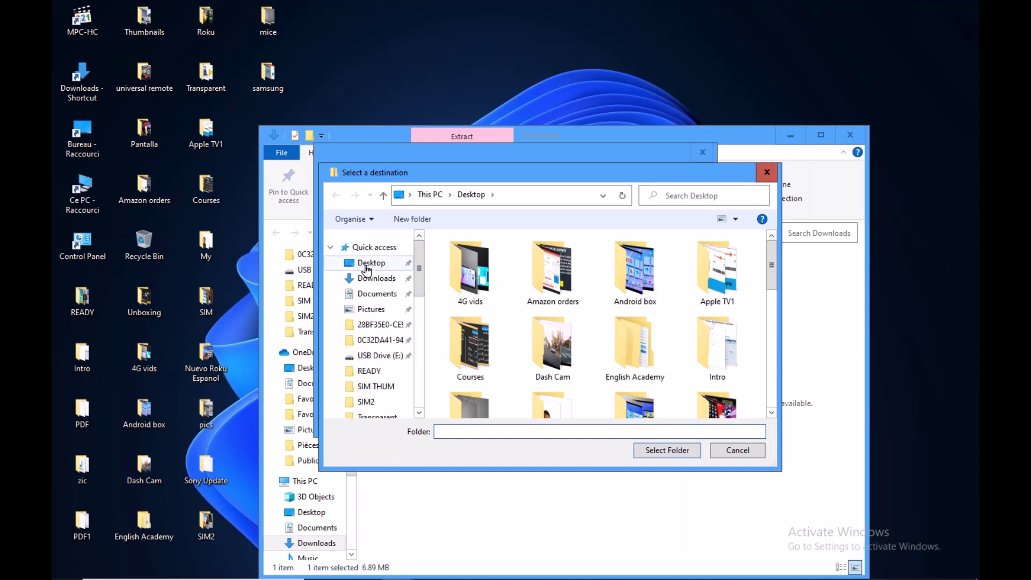
left_click(368, 265)
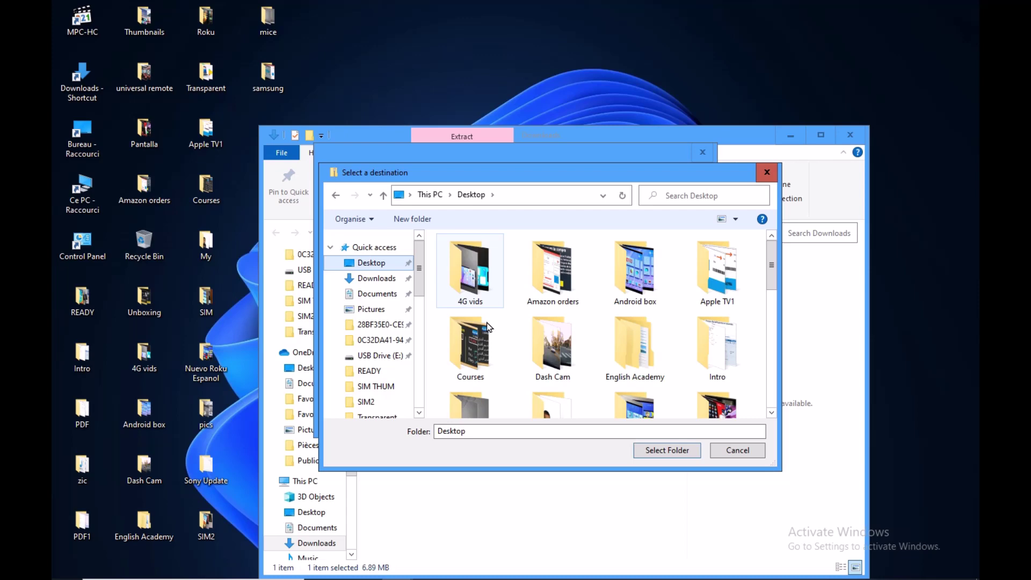
left_click(667, 450)
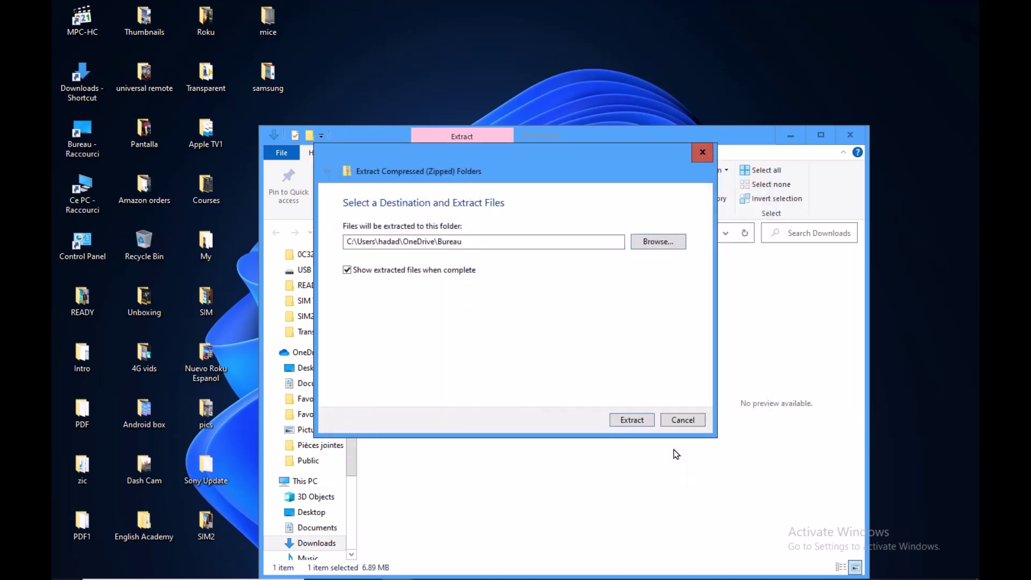
left_click(642, 421)
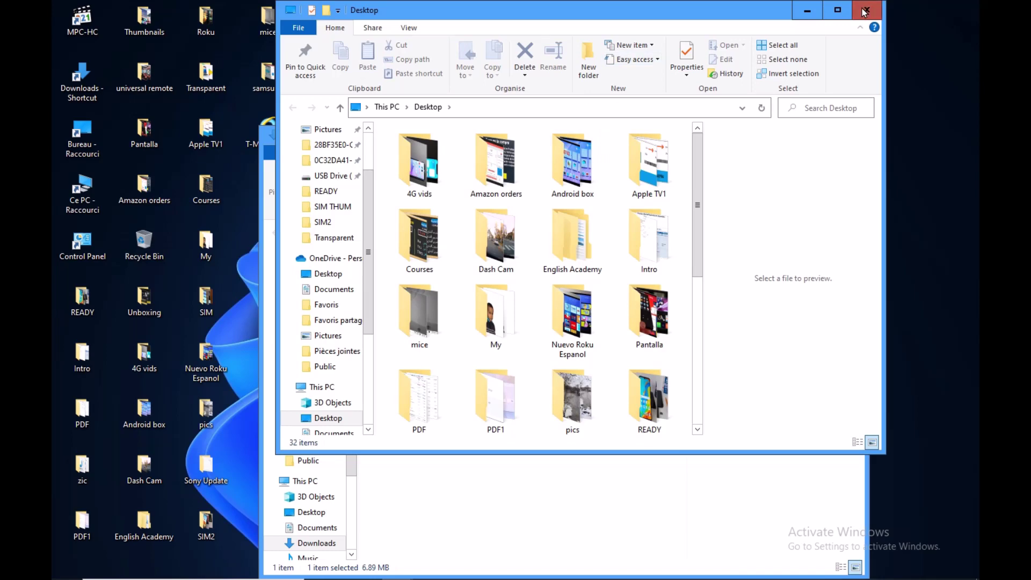
Step: Close the Desktop and Downloads folder windows and select the extracted T-M9RFAUSC file on the desktop
left_click(867, 8)
left_click_drag(722, 147, 793, 182)
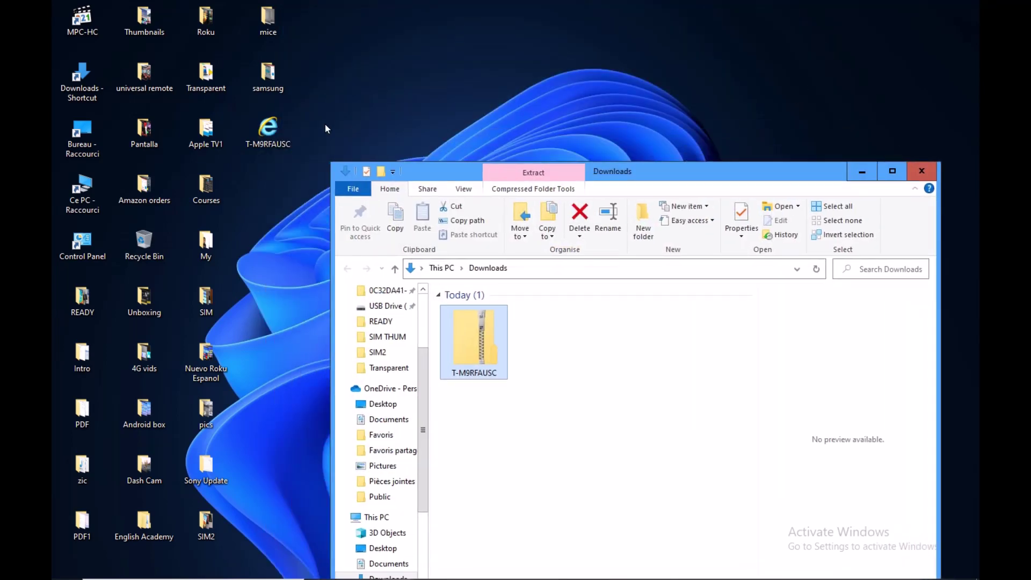
left_click(270, 132)
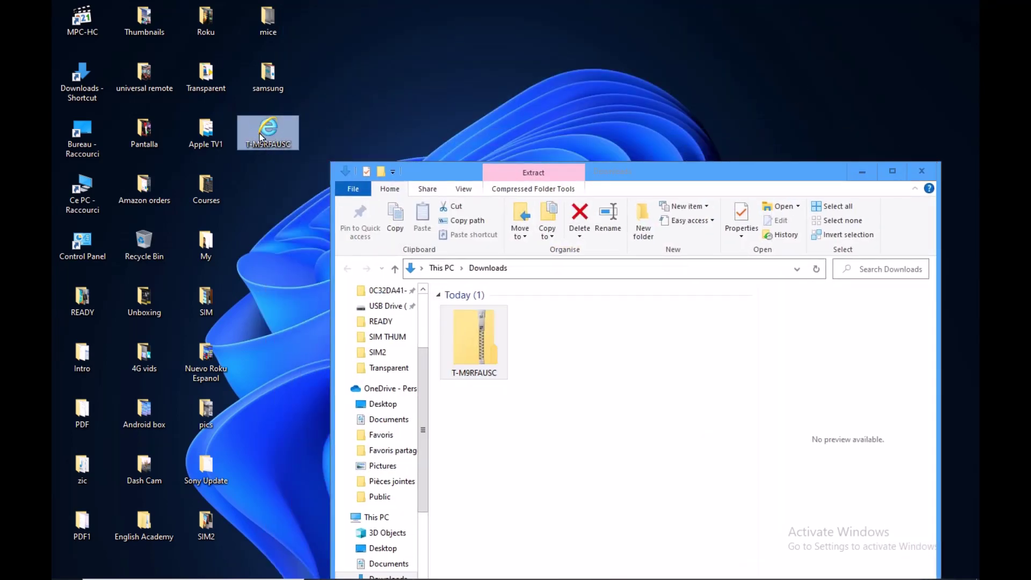
left_click(922, 172)
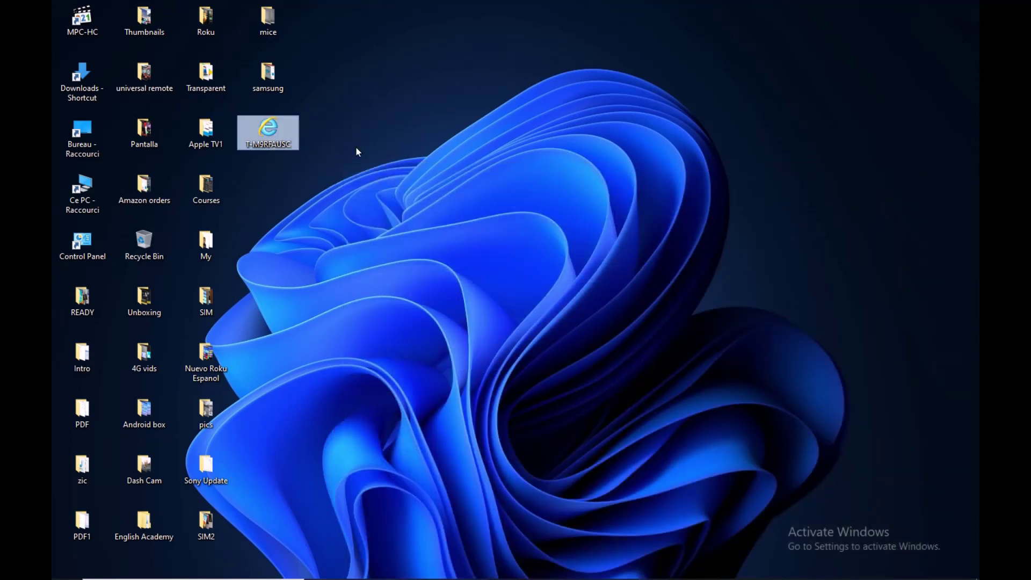
mouse_move(269, 131)
left_mouse_down()
mouse_move(393, 181)
mouse_move(411, 172)
mouse_move(267, 135)
left_mouse_up()
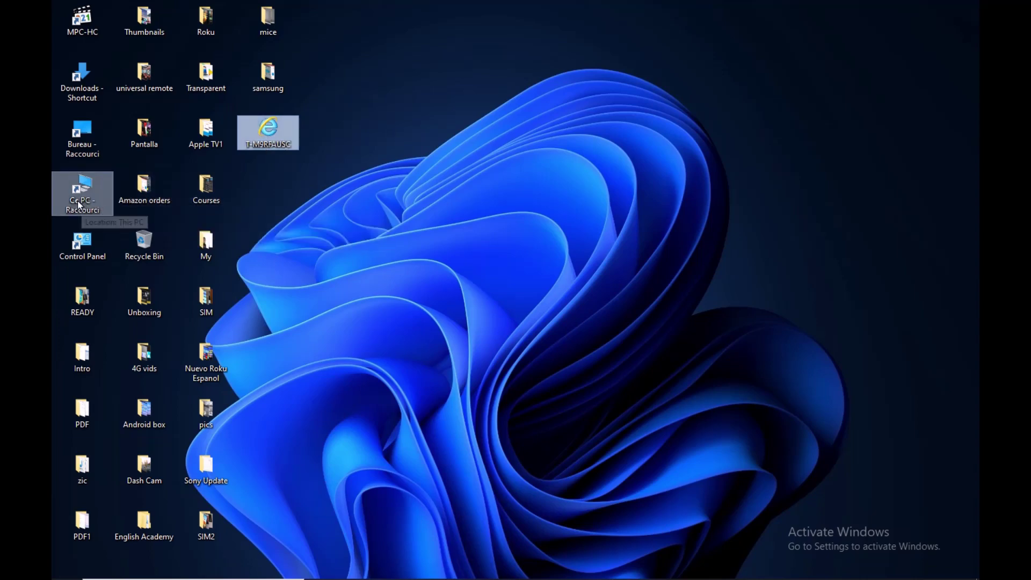
Step: Open the DCIMA folder inside DCIM on USB Drive (E:) and copy the T-M9RFAUSC file from the desktop into it
double_click(95, 213)
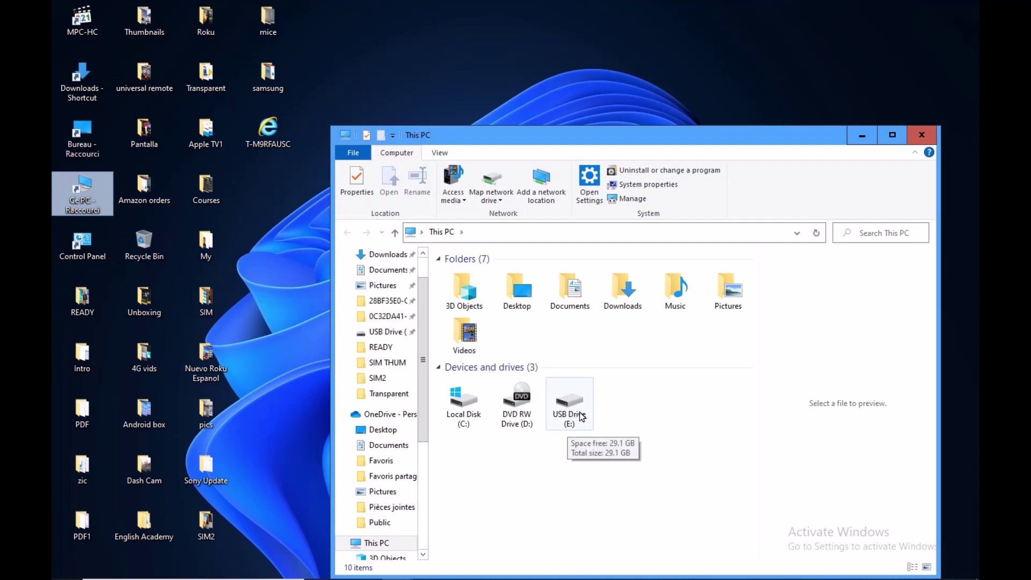
left_click(569, 418)
double_click(570, 418)
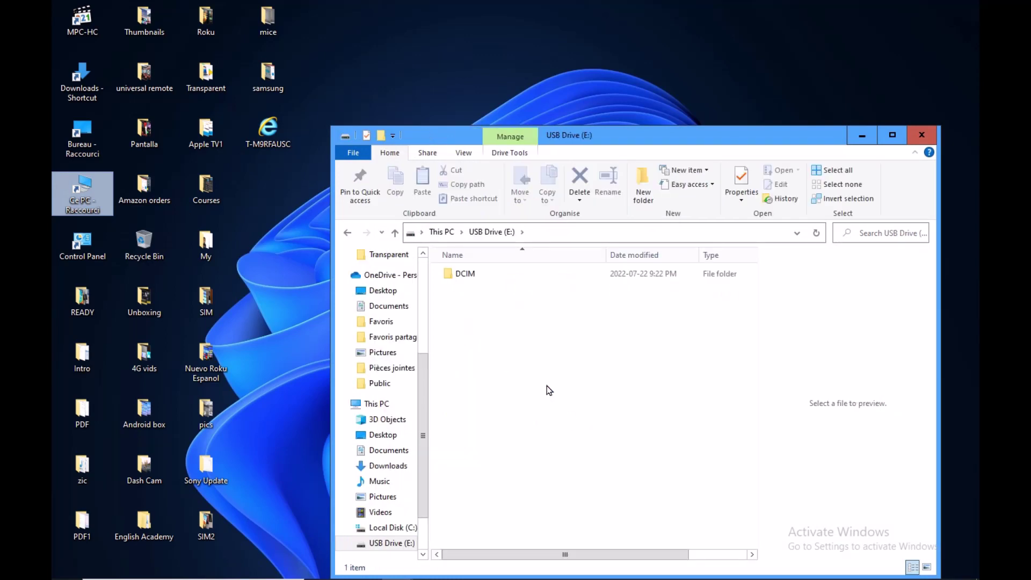
double_click(463, 277)
double_click(465, 277)
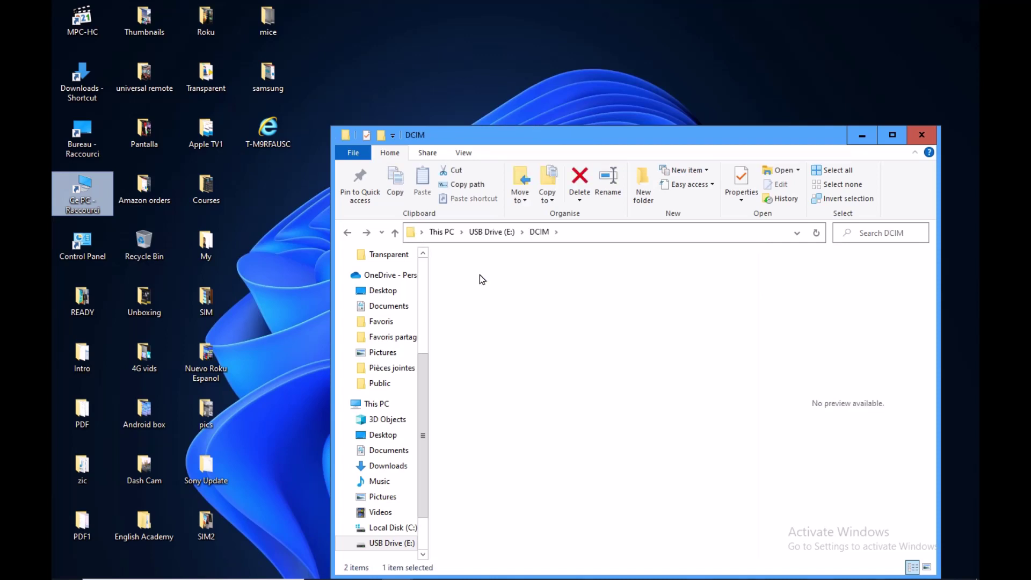
left_click_drag(266, 134, 472, 311)
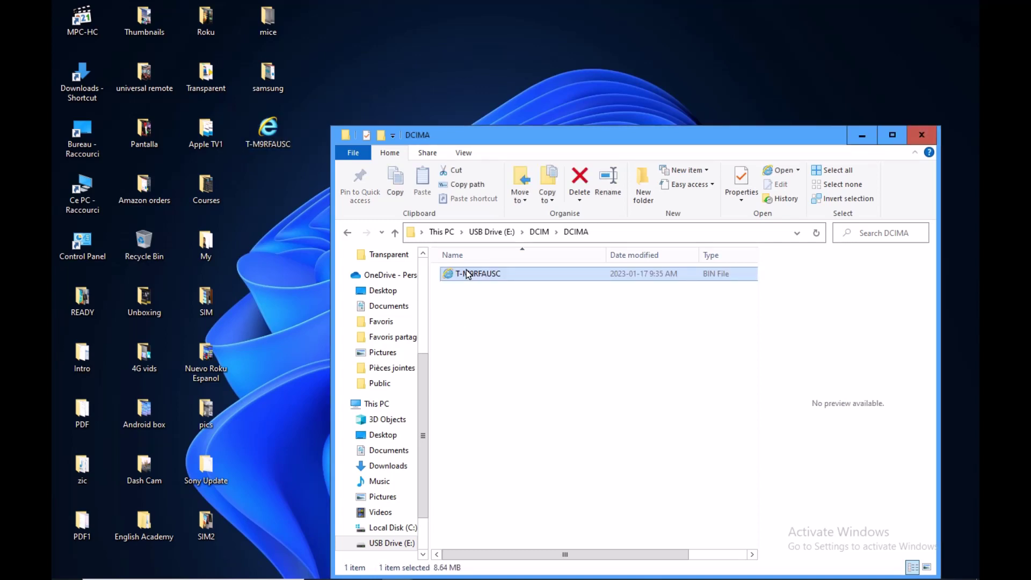
right_click(268, 141)
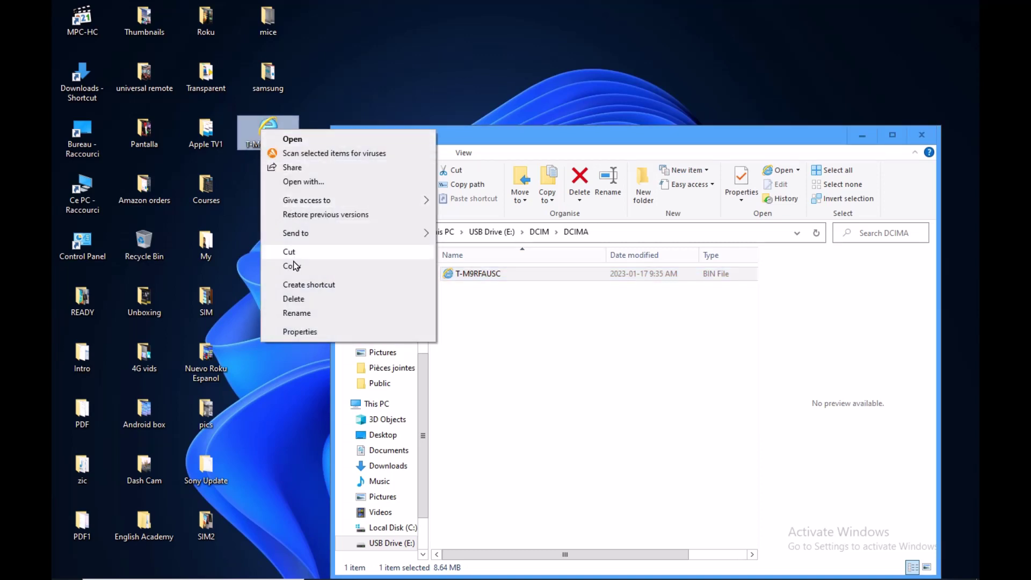
mouse_move(308, 236)
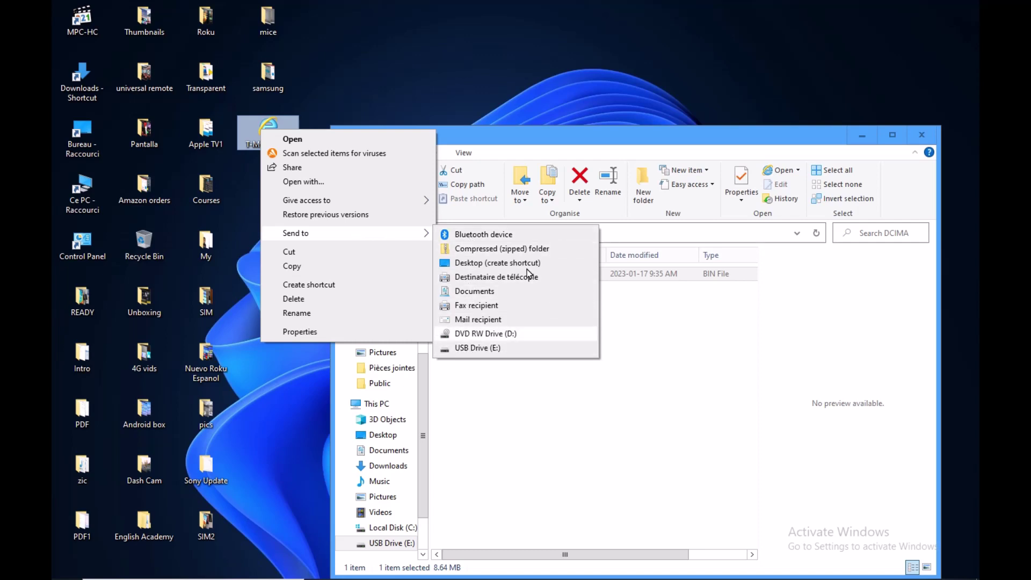
left_click(566, 143)
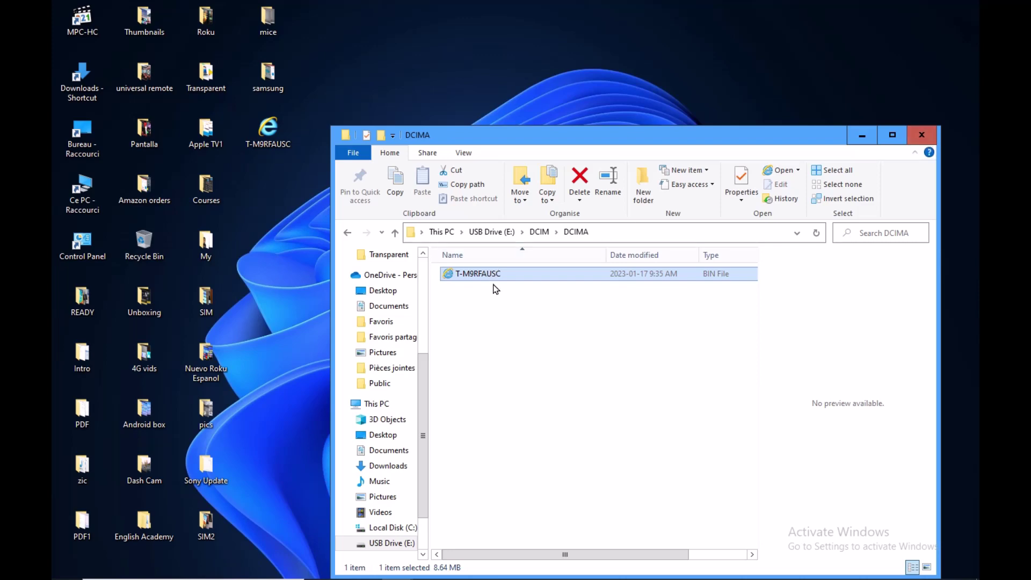
Step: Close the USB drive's DCIMA folder window
left_click(922, 141)
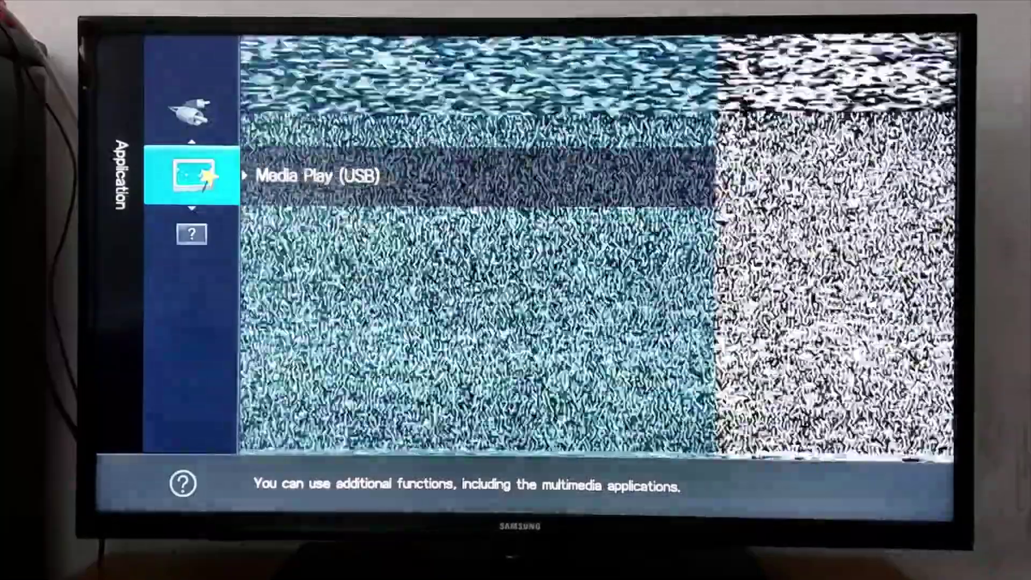
key("Down")
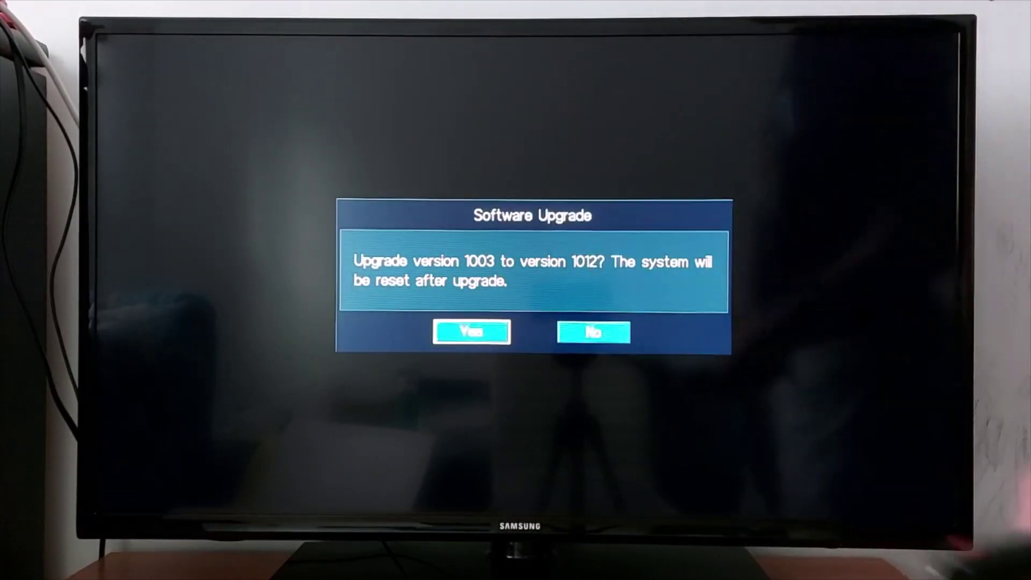
key("Return")
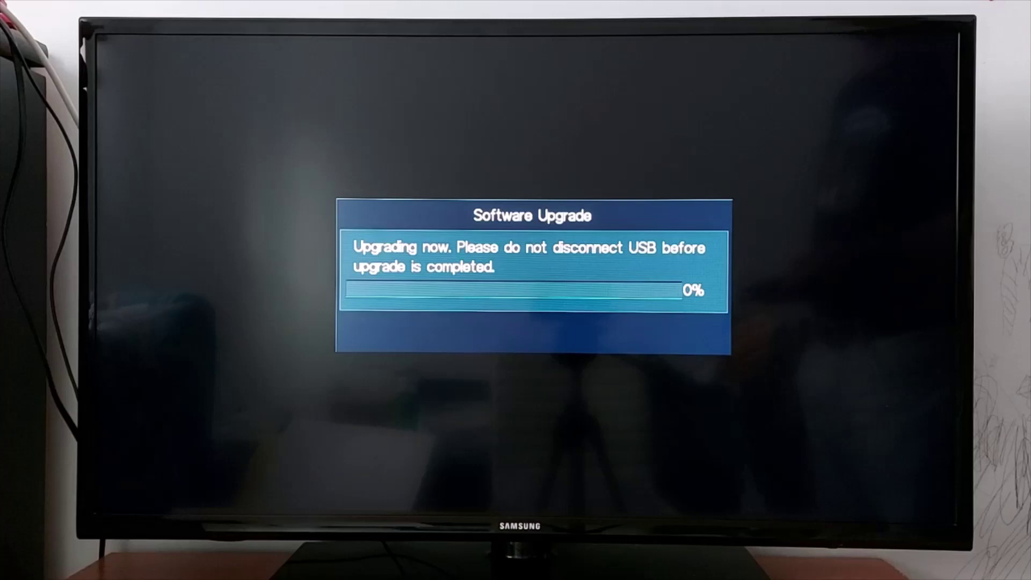